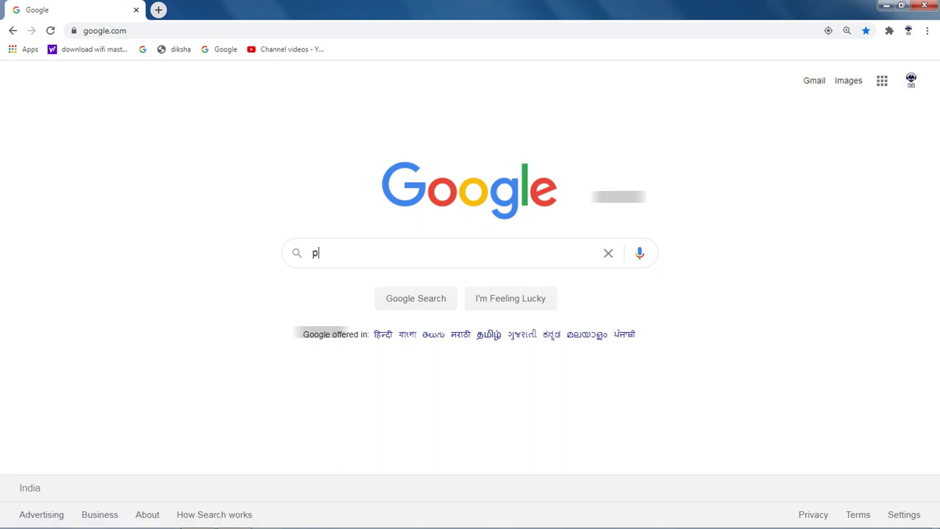
Search Google for 'placeit' and open the Placeit home page, closing the results tab
type("lac")
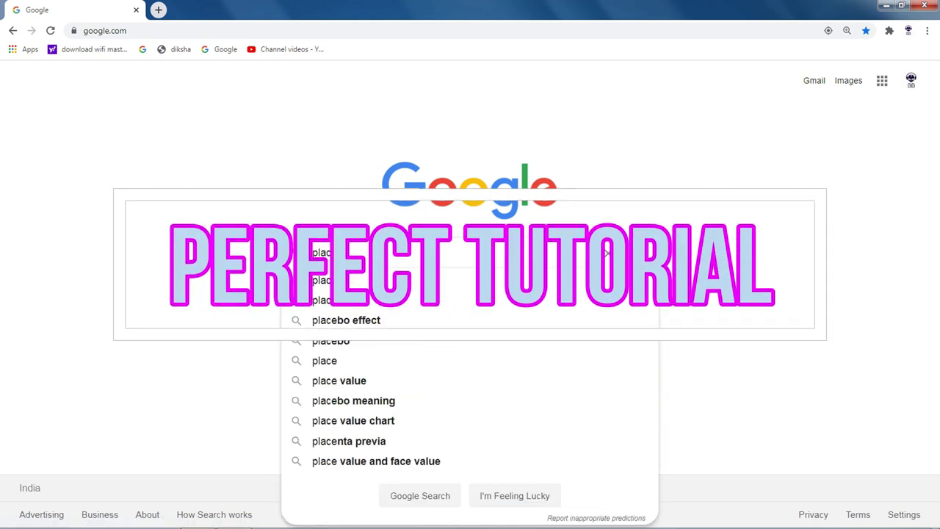
type("eit")
key("Return")
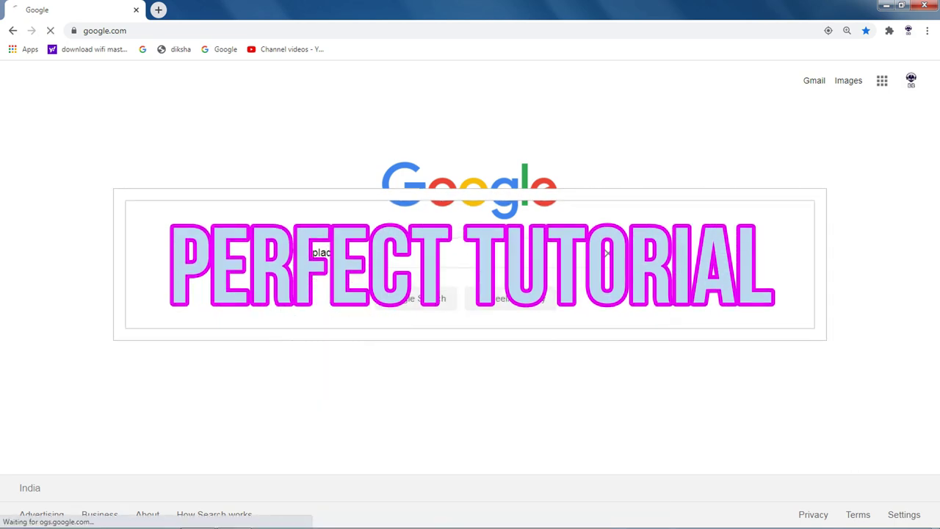
right_click(124, 195)
left_click(158, 205)
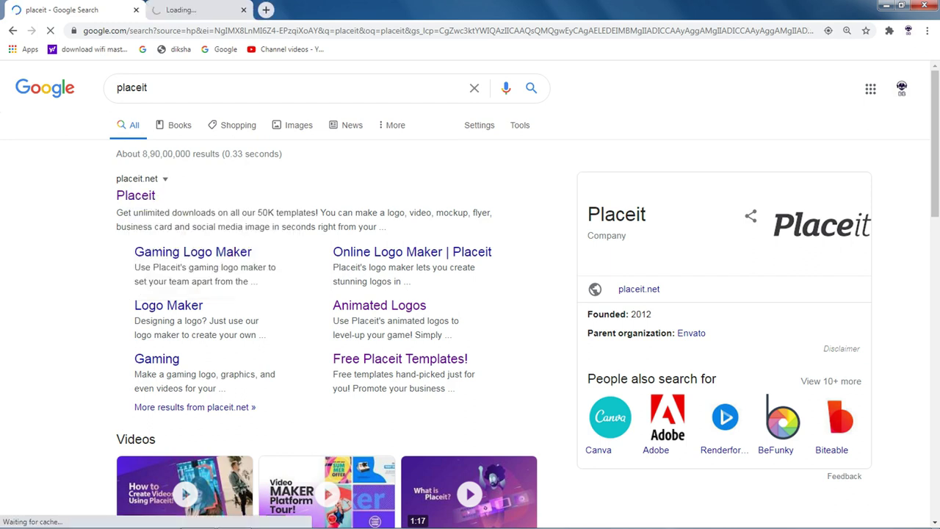
key("ctrl+w")
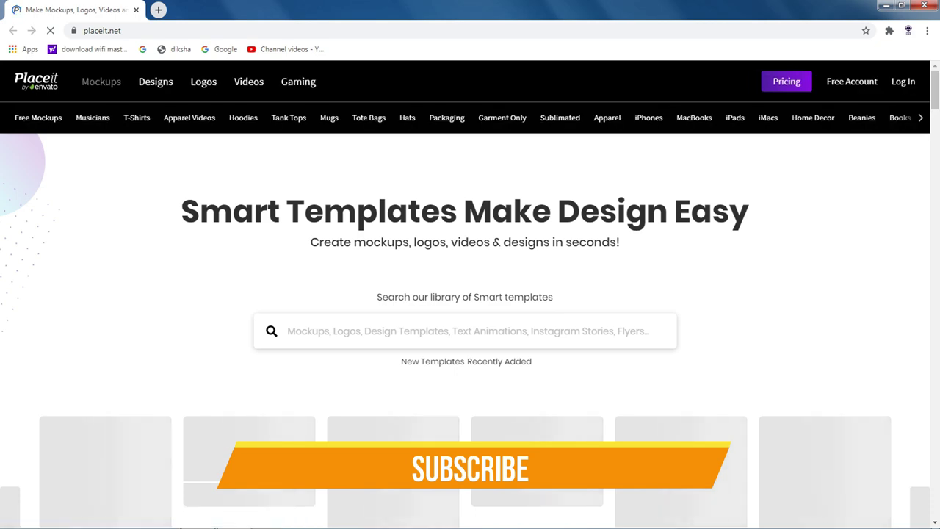
Open Placeit's Animated Logos collection in a new tab
scroll(293, 220, "down", 4)
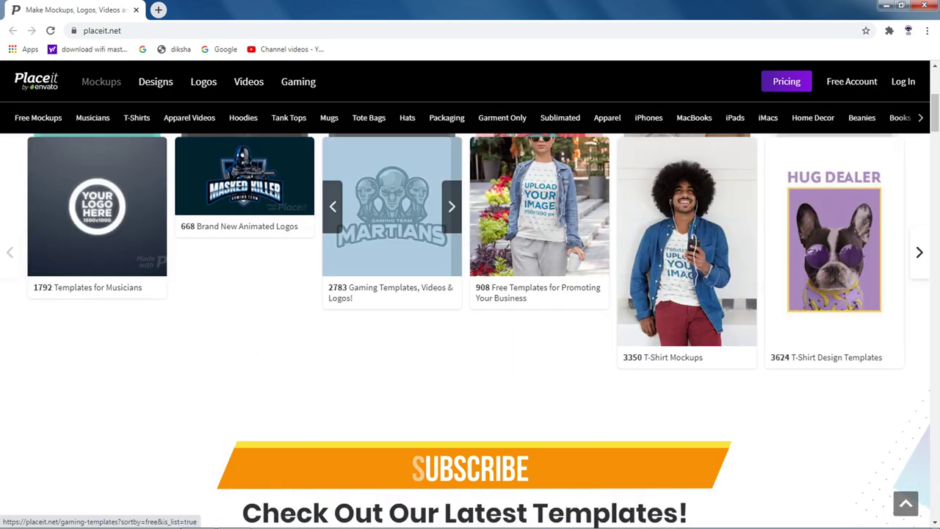
right_click(269, 185)
left_click(311, 196)
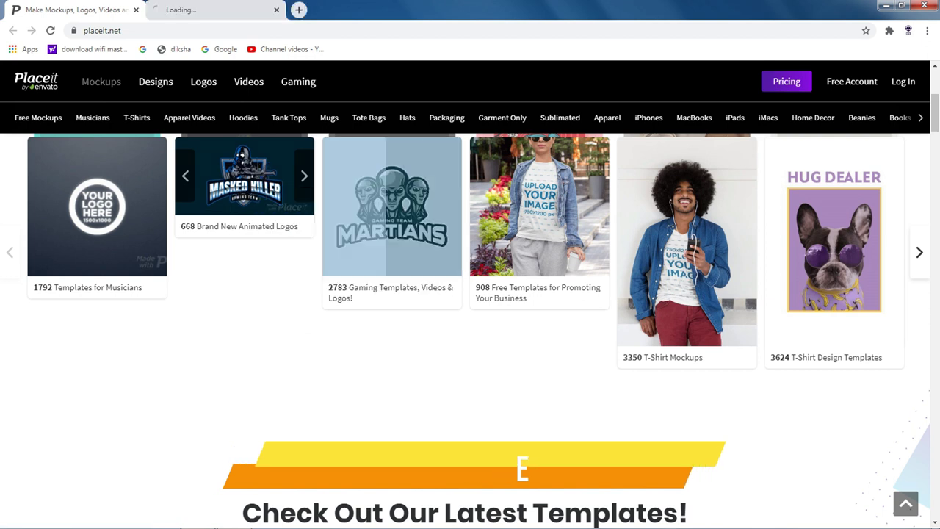
left_click(213, 10)
Open the Captain Voltage battle royale gaming logo template in its image version
right_click(608, 346)
left_click(651, 352)
scroll(651, 352, "down", 6)
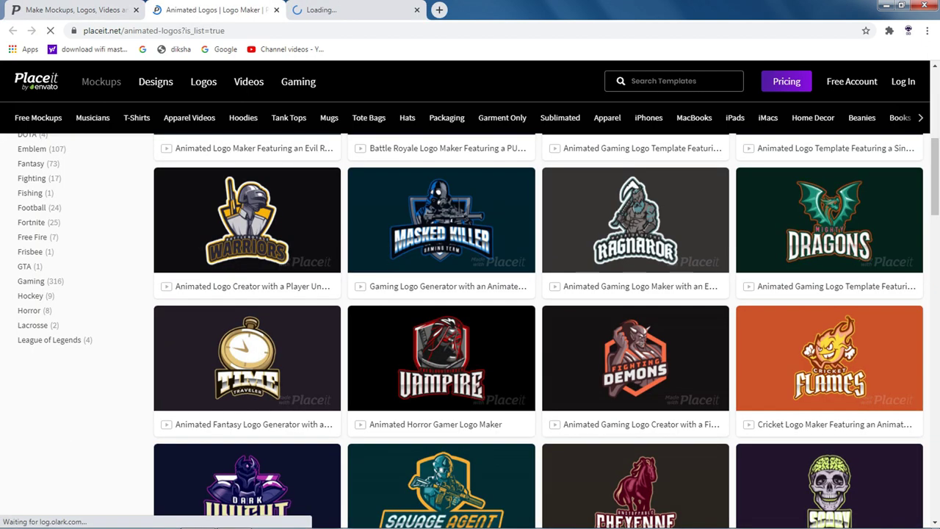
scroll(441, 338, "up", 2)
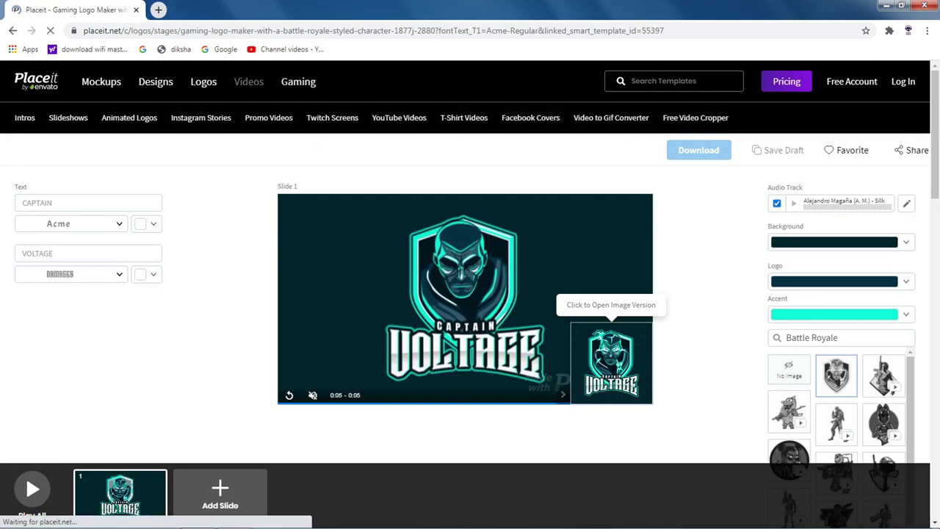
left_click(611, 363)
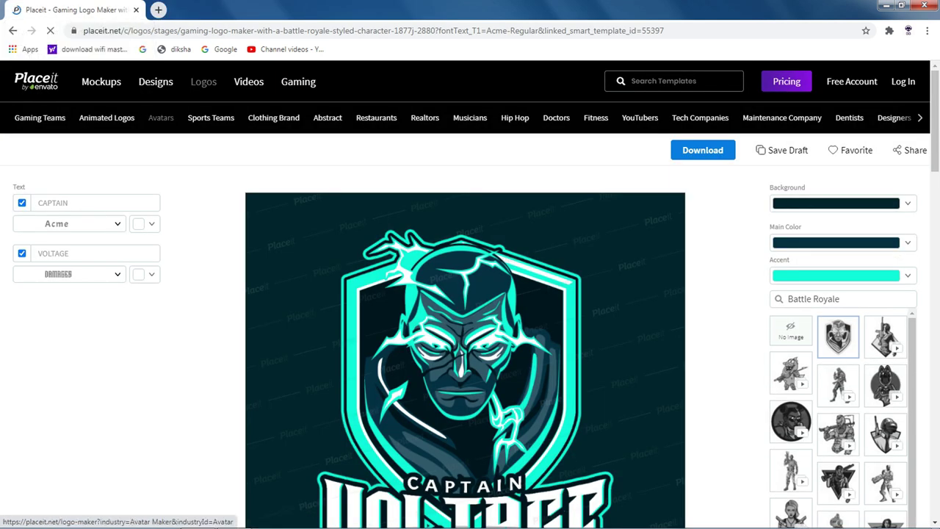
Replace the lightning-haired character with the rifle-carrying soldier inside a triangle
scroll(610, 364, "down", 2)
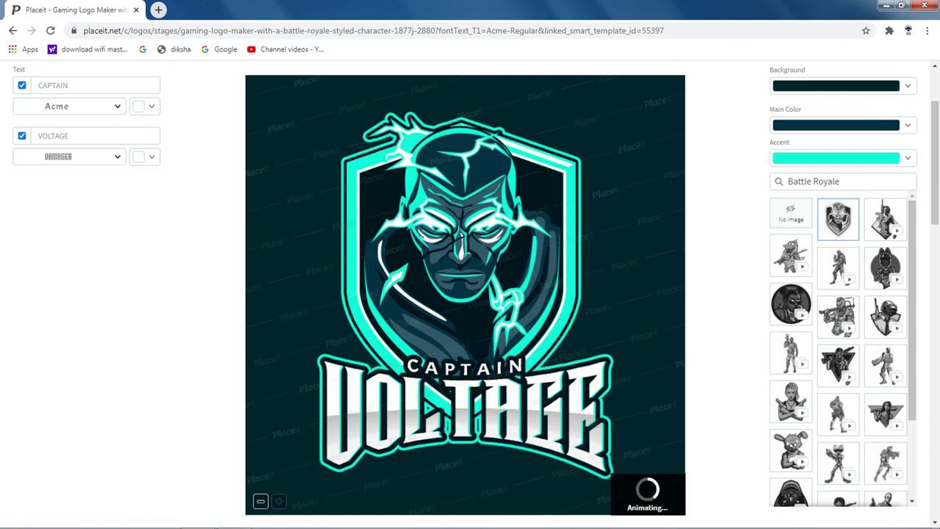
left_click(838, 363)
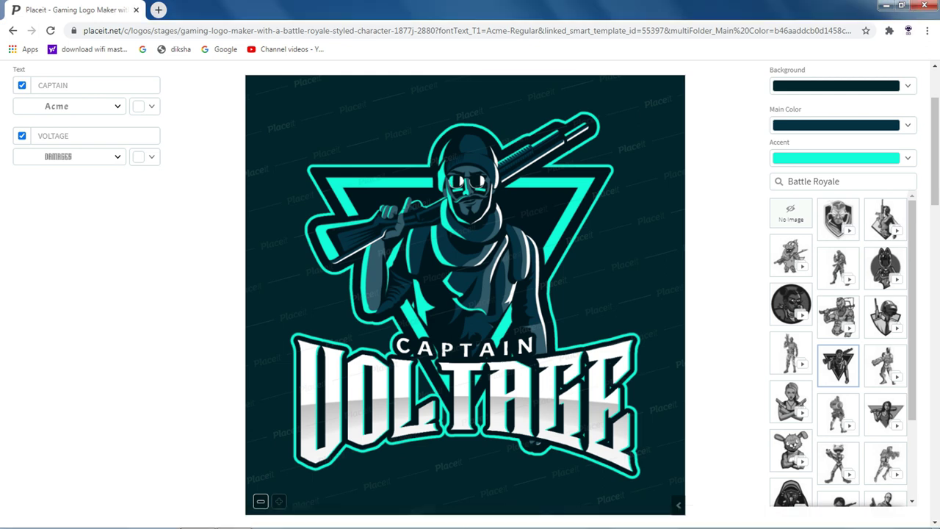
scroll(470, 294, "up", 1)
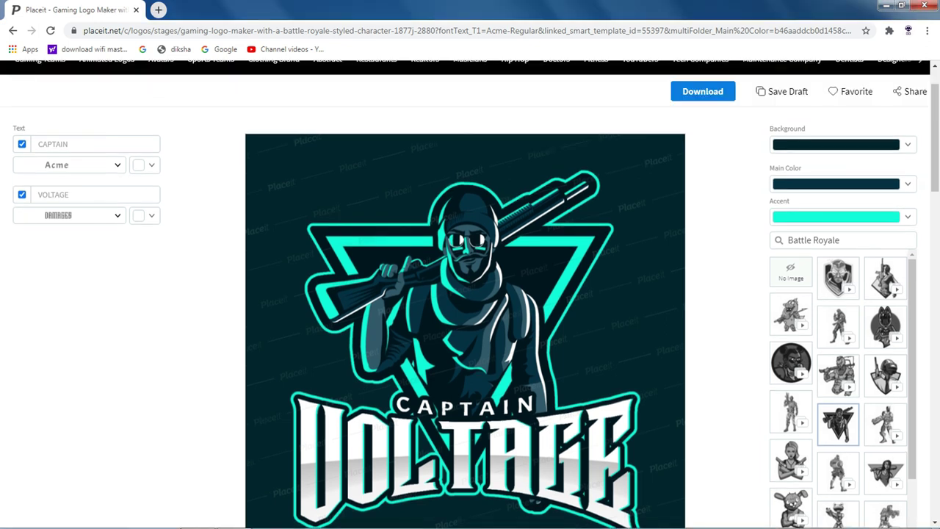
Change the logo's text lines to TOXIC and GAMING, fixing the GAMIONG typo
left_click(95, 144)
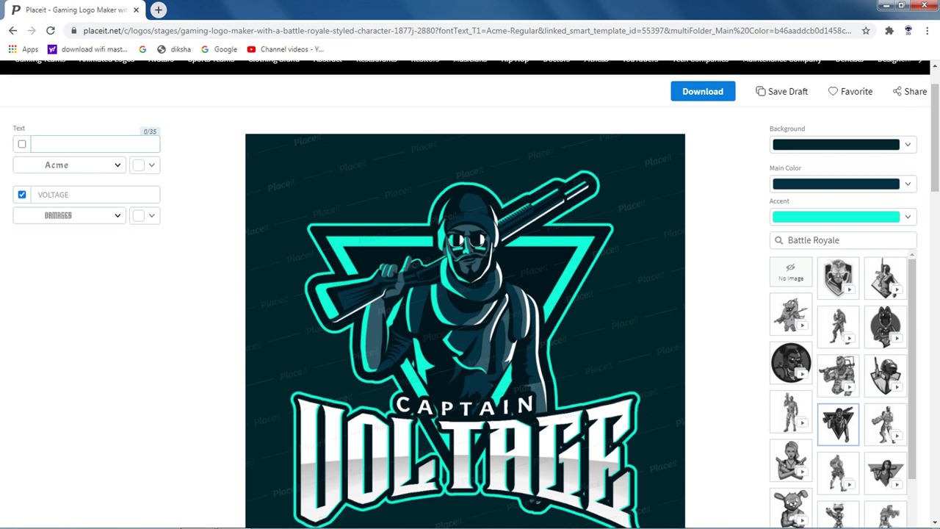
type("TO")
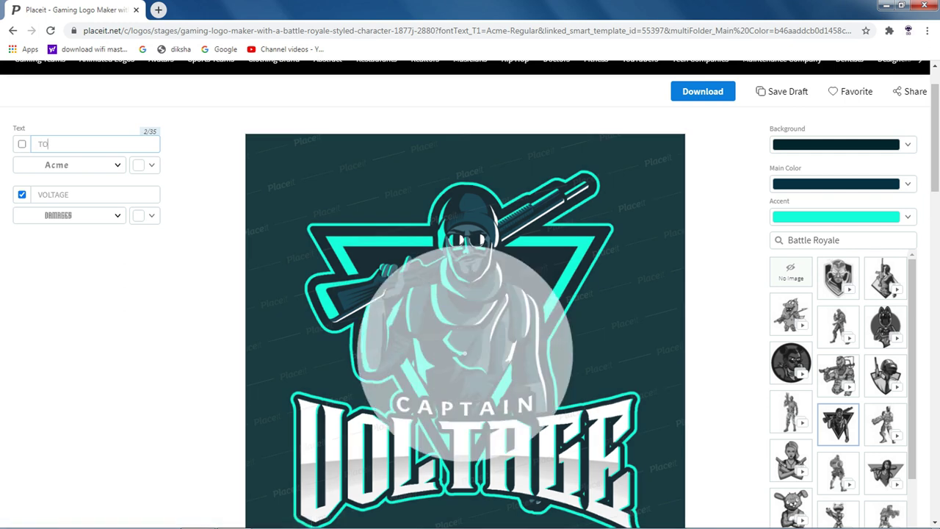
type("XI")
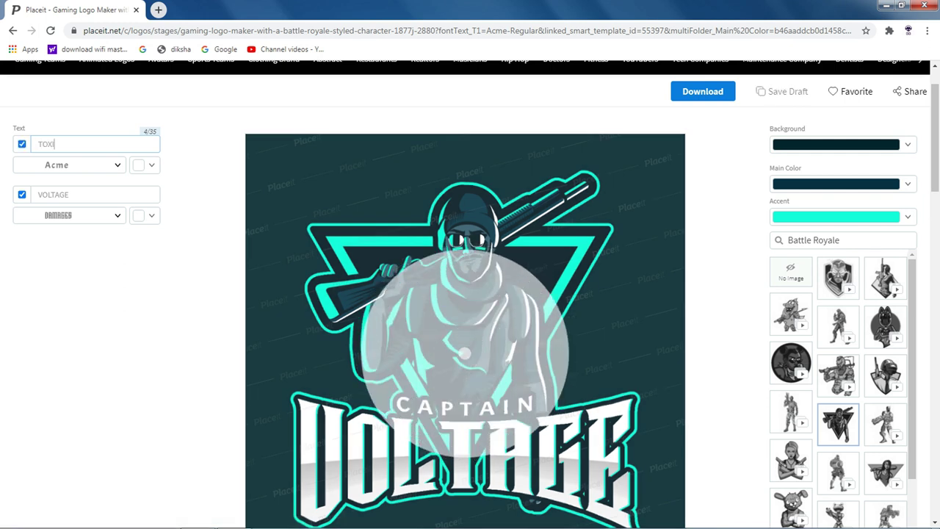
type("C")
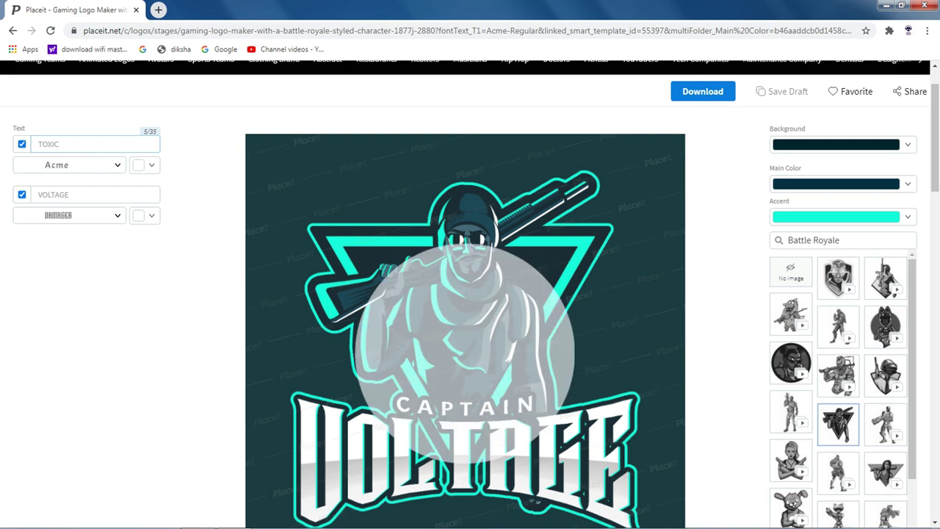
left_click(110, 194)
key("BackSpace")
key("BackSpace")
key("BackSpace")
key("BackSpace")
key("BackSpace")
key("BackSpace")
key("BackSpace")
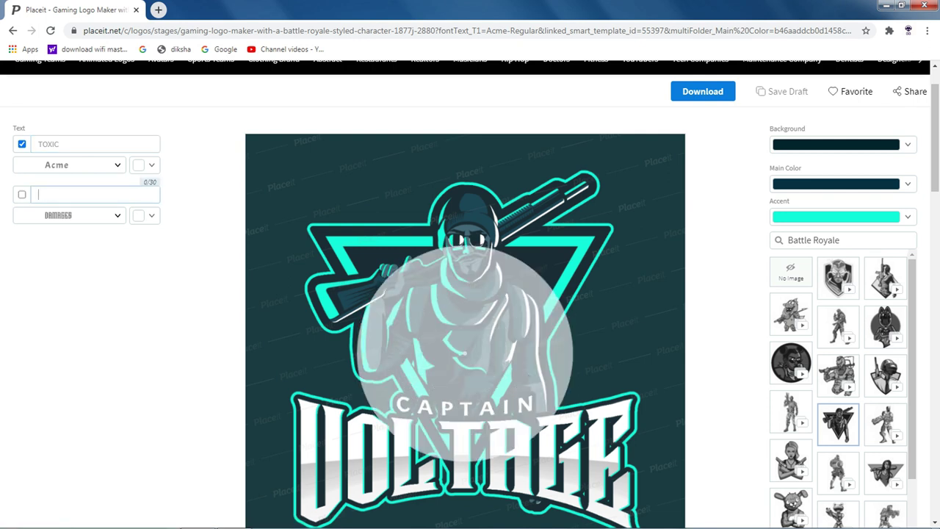
type("GAMIONG")
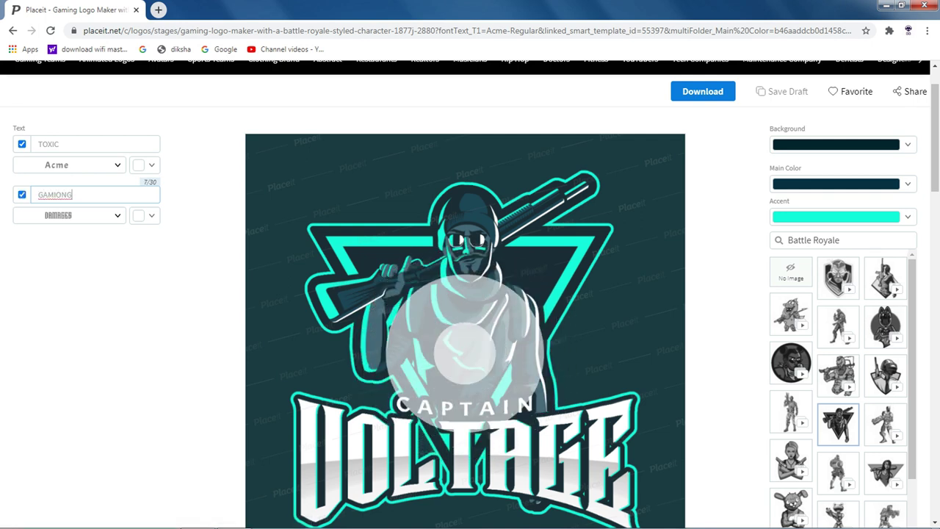
key("Left")
key("Left")
key("BackSpace")
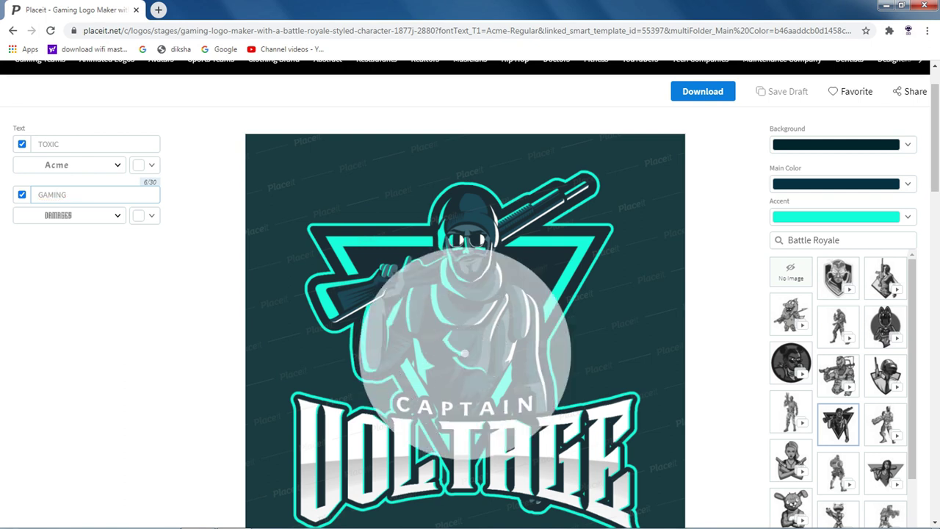
Clear the TOXIC first line and rework it so the logo reads WAX above GAMING
left_click(88, 144)
key("BackSpace")
key("BackSpace")
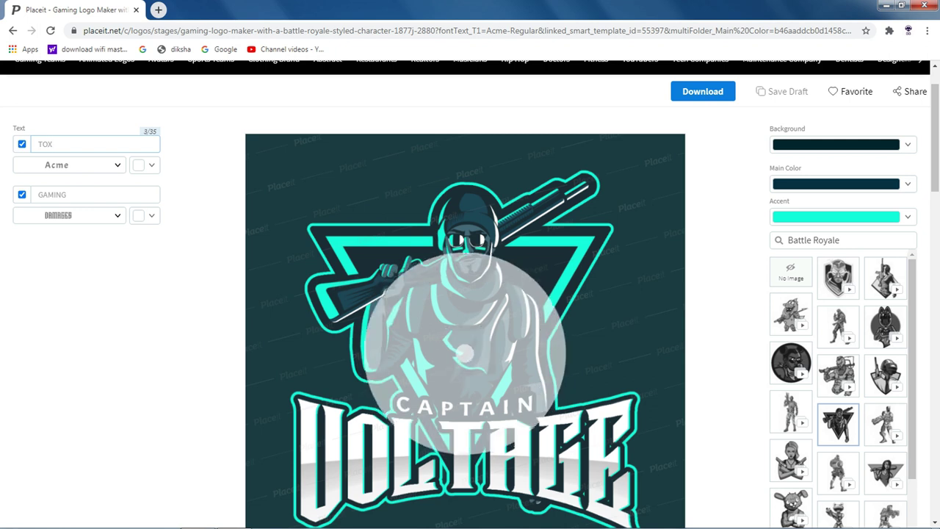
key("BackSpace")
key("BackSpace")
key("BackSpace")
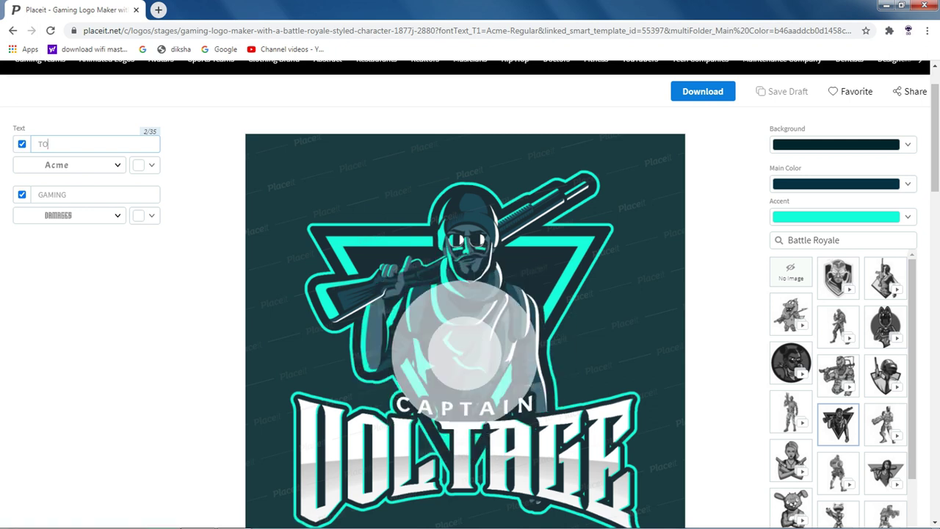
left_click(22, 144)
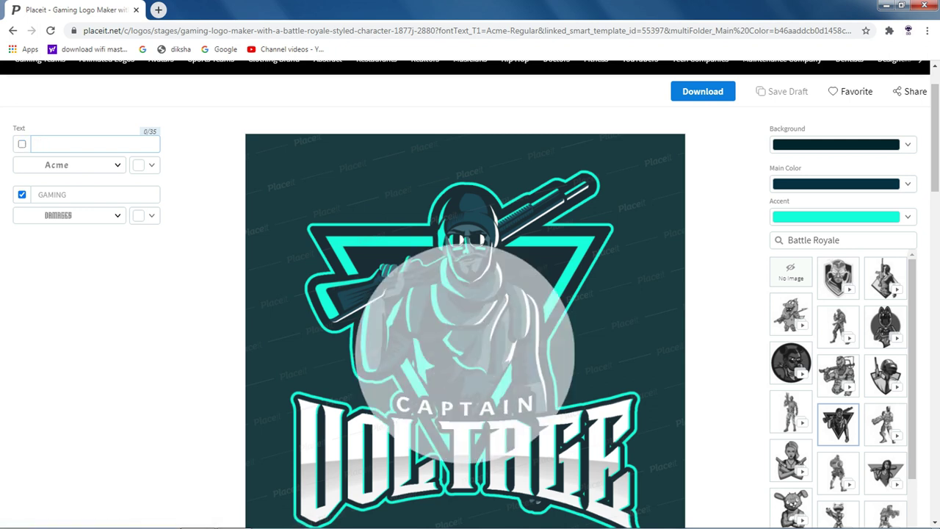
type("WAX")
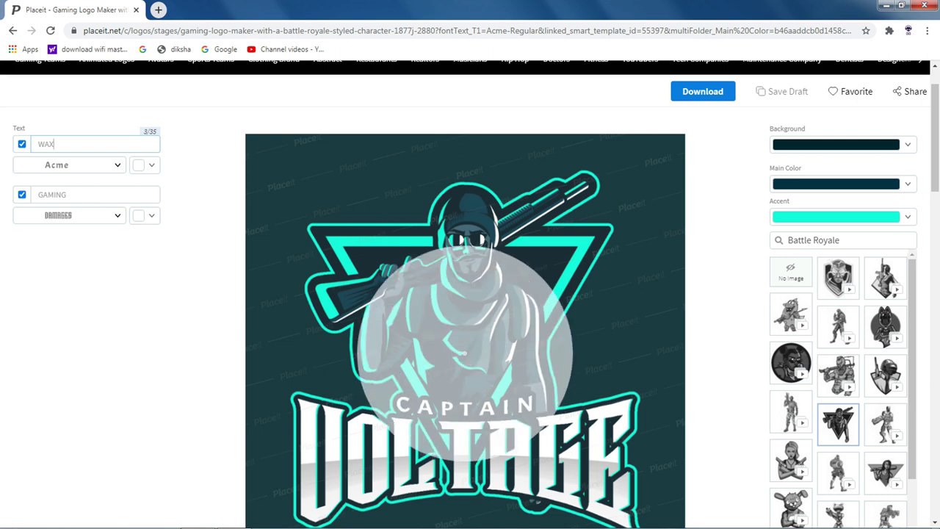
scroll(470, 293, "down", 2)
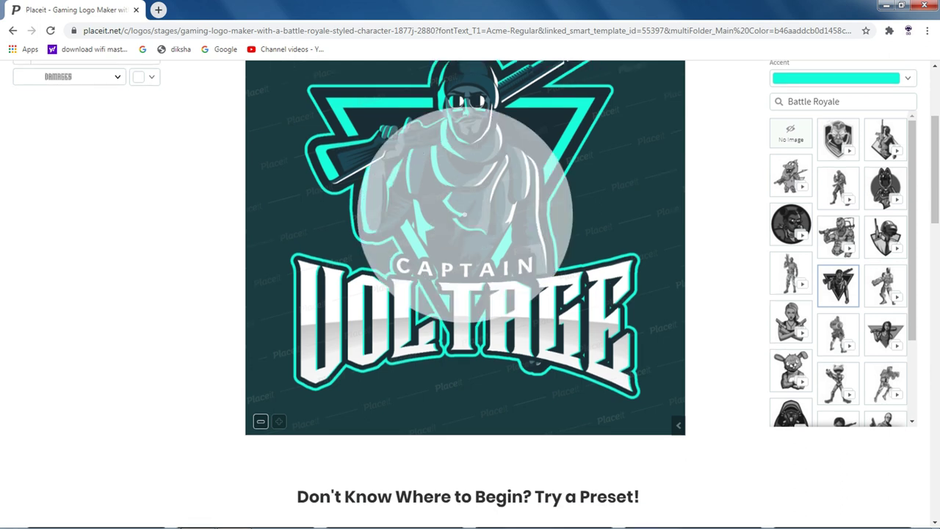
scroll(469, 294, "down", 2)
scroll(470, 294, "up", 3)
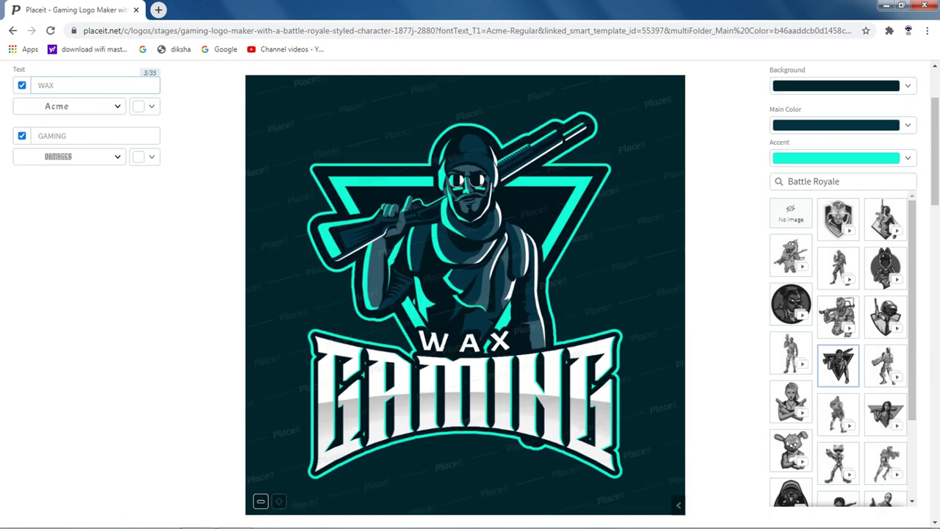
scroll(470, 294, "up", 1)
Capture the square WAX GAMING logo area with Snipping Tool
scroll(470, 294, "down", 1)
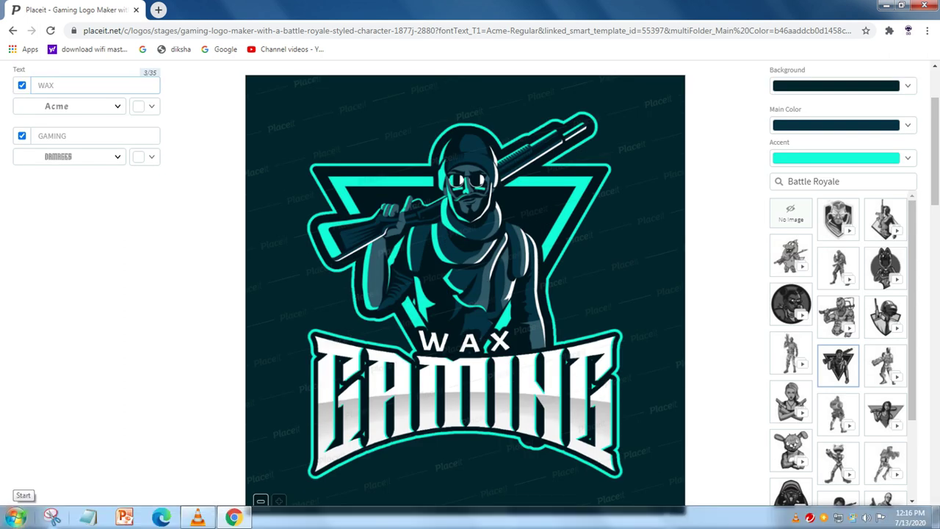
left_click(52, 517)
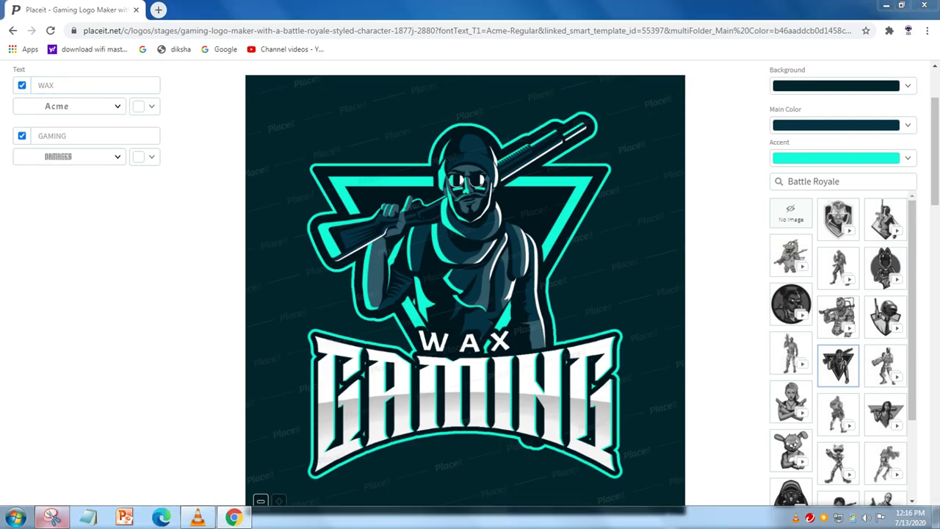
mouse_move(245, 75)
left_mouse_down()
mouse_move(390, 189)
mouse_move(684, 495)
left_mouse_up()
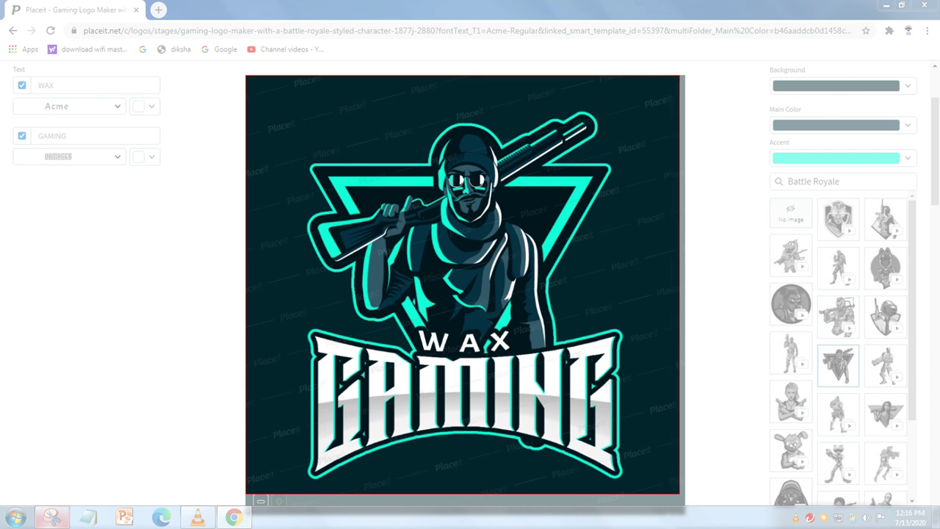
left_click_drag(684, 495, 684, 493)
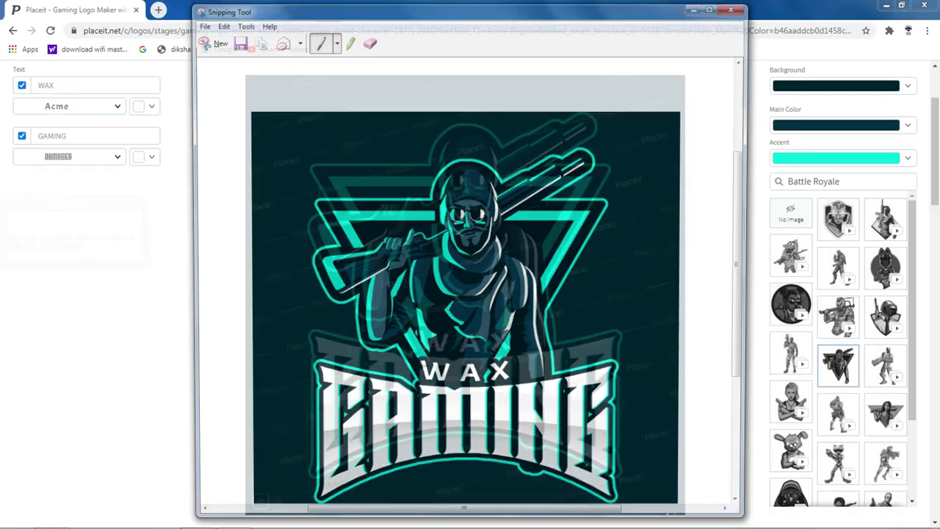
Save the capture as a PNG named 'fere' and close Snipping Tool
left_click(236, 41)
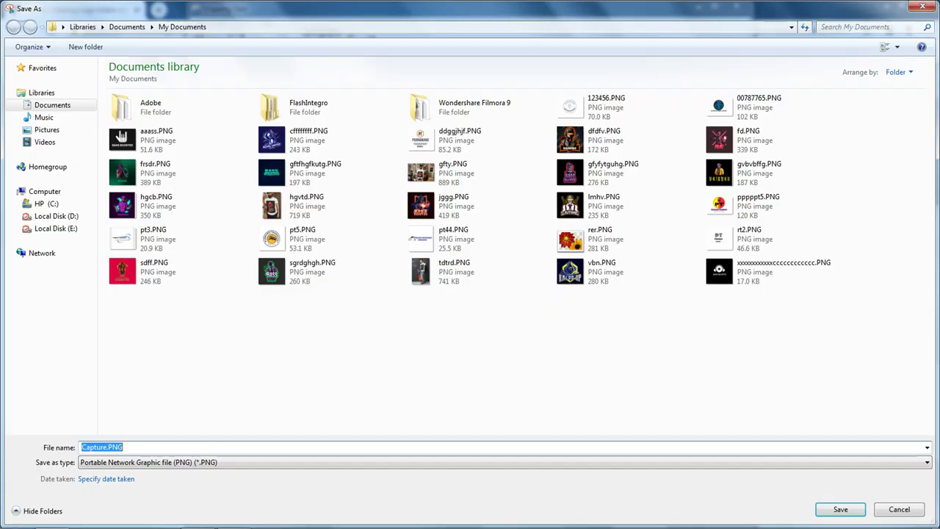
type("fereeee")
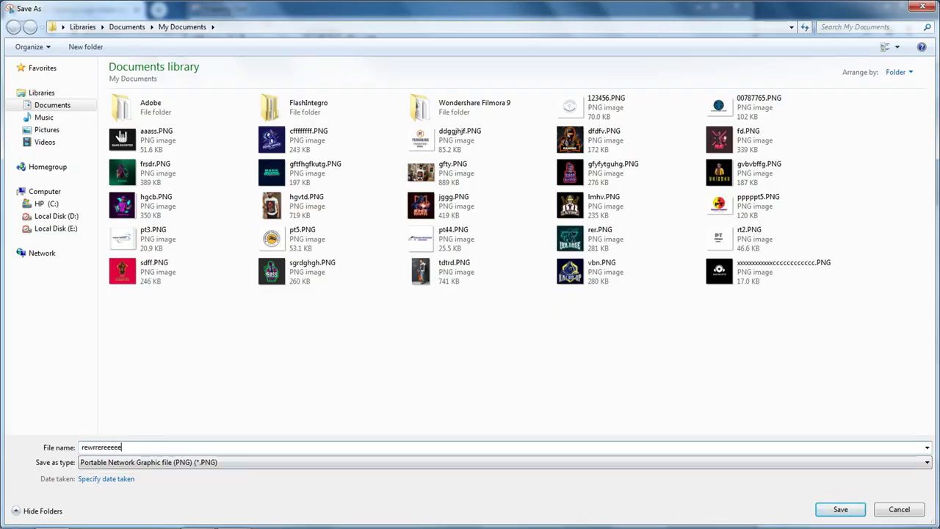
key("Return")
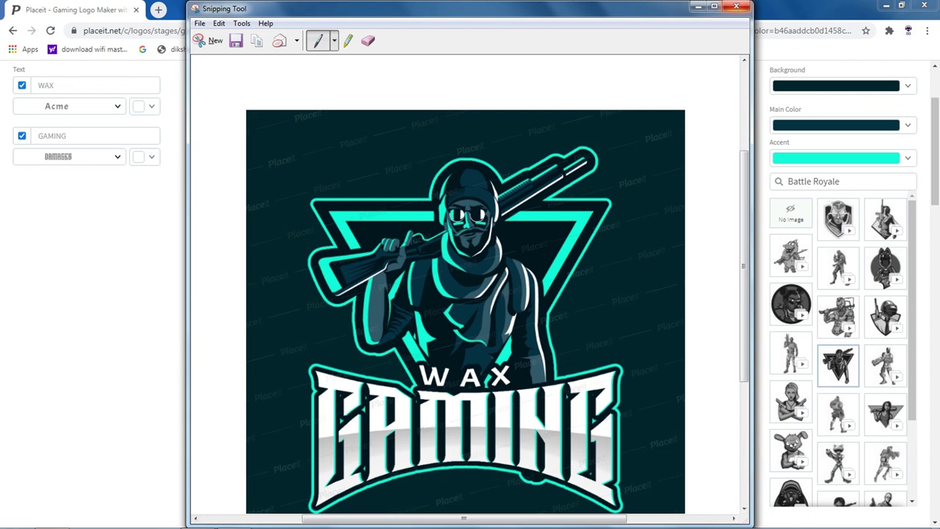
left_click(736, 7)
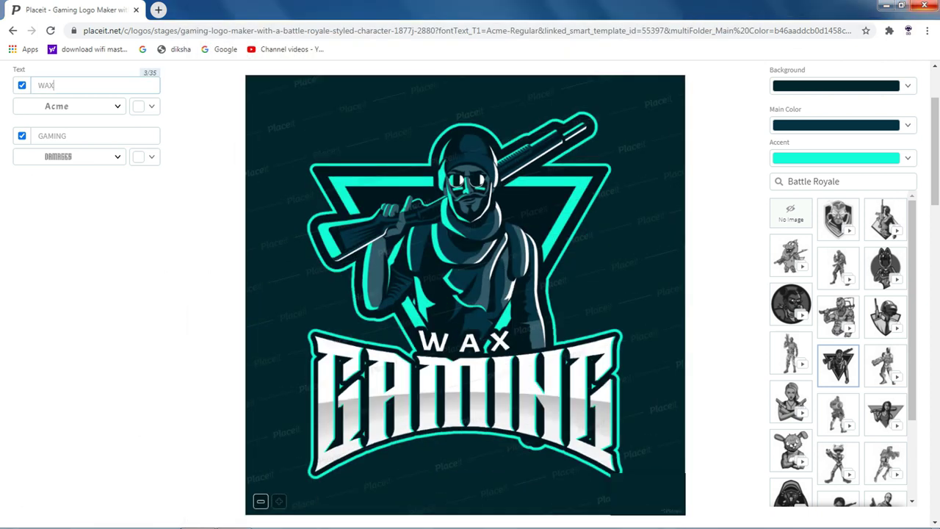
Close the Chrome window holding the Placeit logo editor
left_click(924, 5)
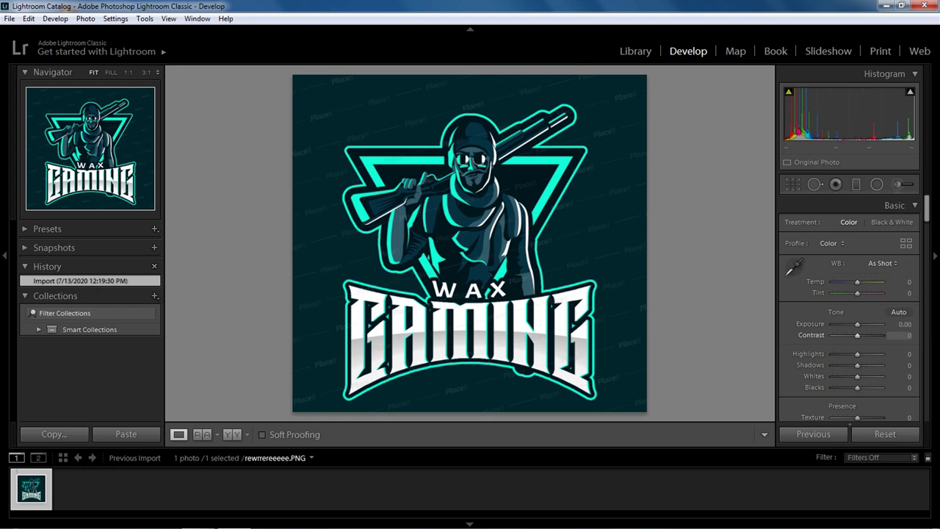
Set Contrast +100, Shadows -100 and Blacks -88, then view Before/After
left_click_drag(857, 335, 882, 335)
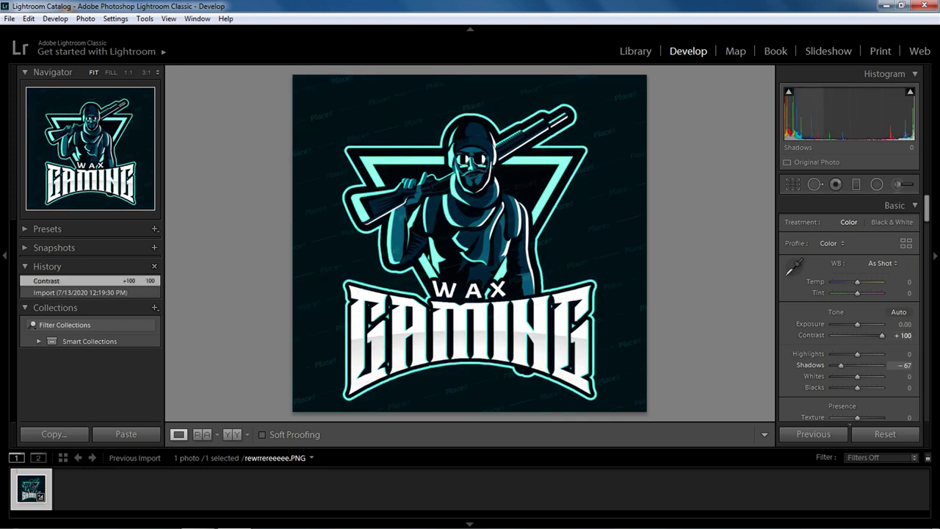
left_click_drag(840, 365, 832, 365)
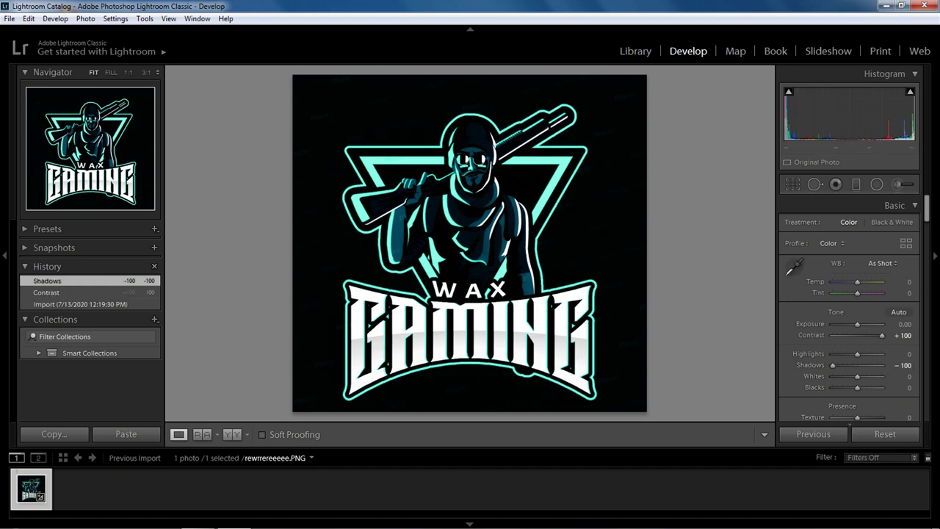
left_click_drag(853, 387, 834, 386)
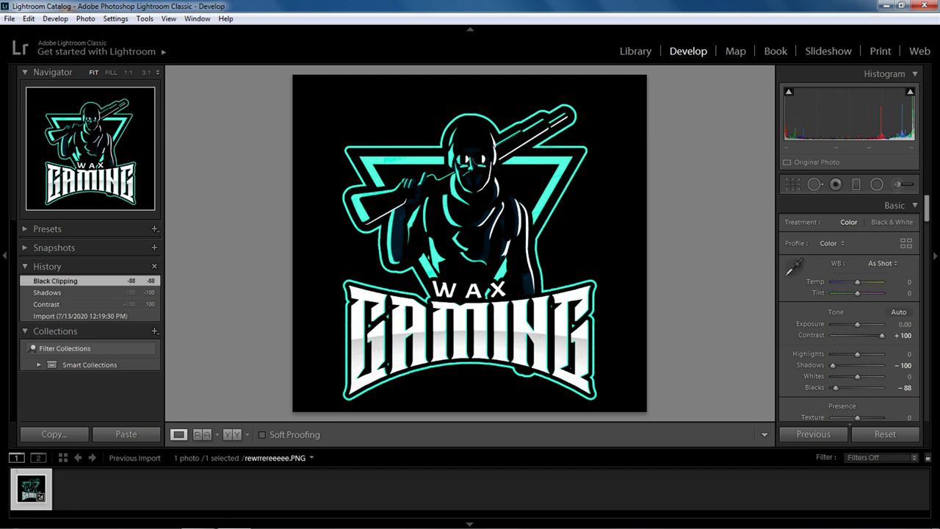
left_click(232, 434)
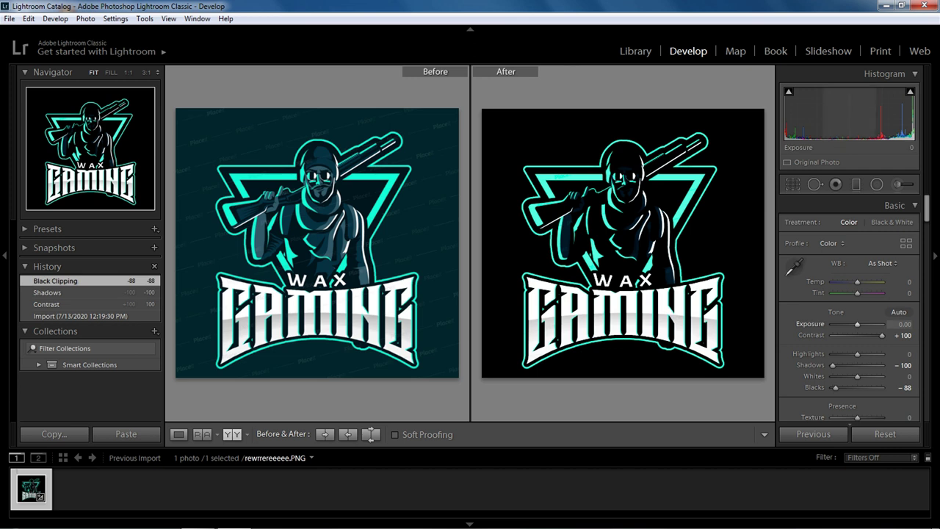
Drop global exposure to -1.79 and switch to the Adjustment Brush
left_click_drag(856, 324, 851, 324)
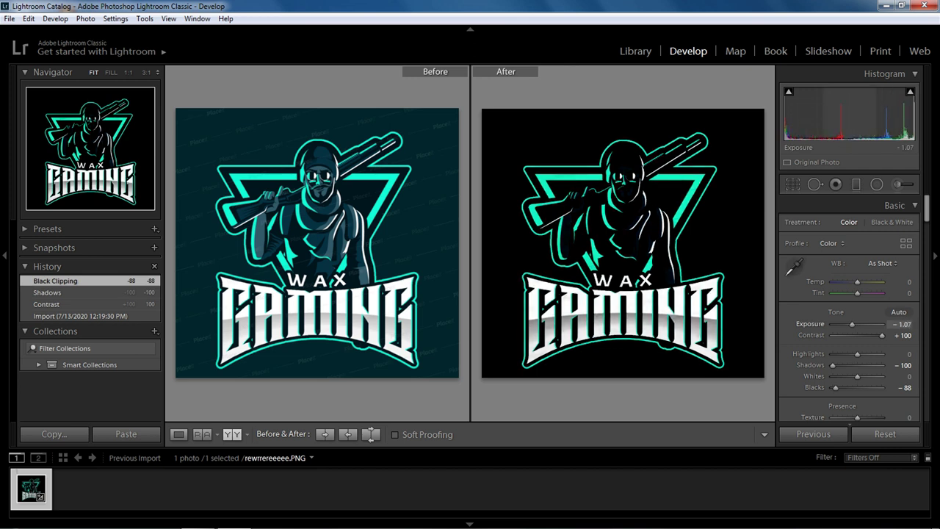
left_click_drag(851, 324, 848, 323)
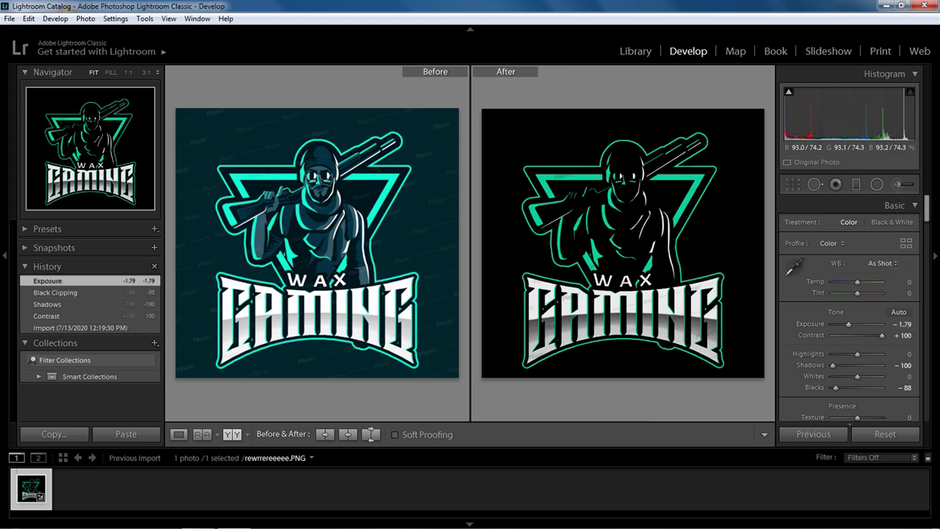
left_click(897, 184)
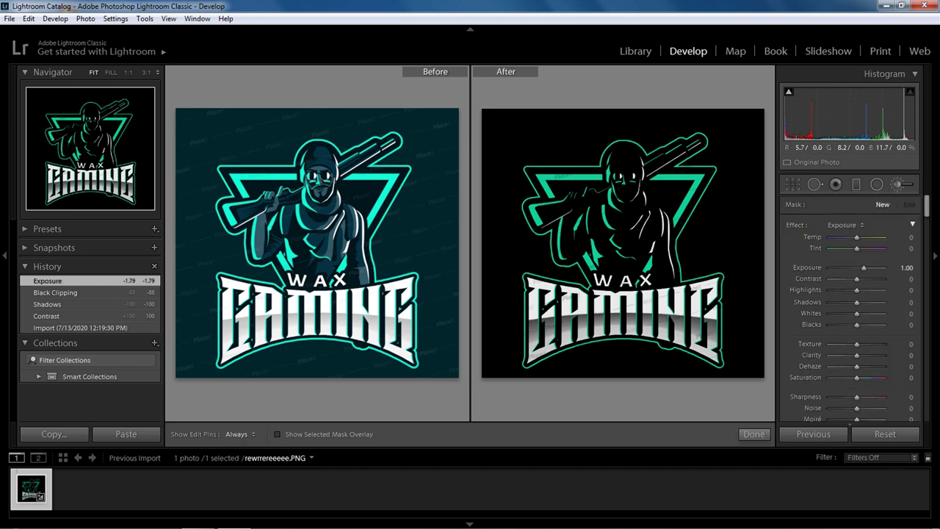
Paint adjustment-brush strokes down the GAMING letters, starting with the G
key("h")
left_click_drag(549, 314, 550, 339)
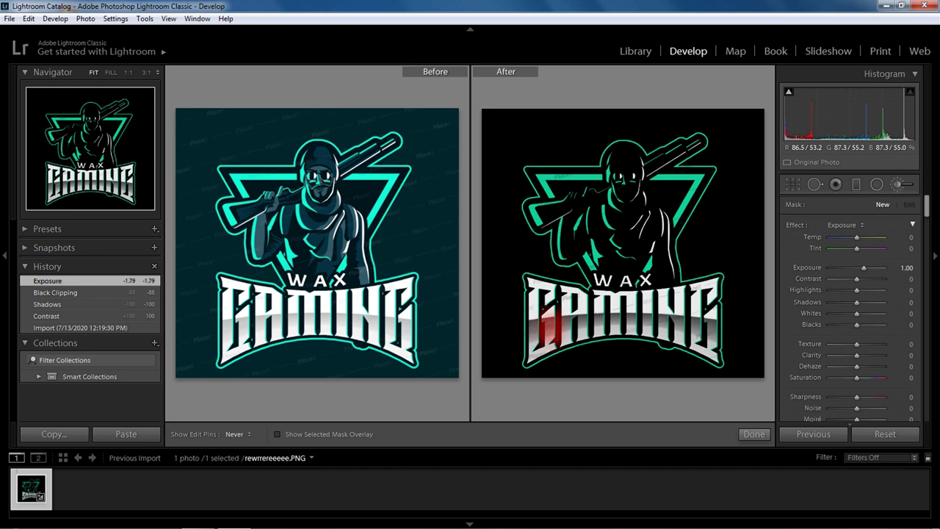
left_click_drag(549, 334, 550, 331)
key("h")
left_click_drag(534, 295, 534, 351)
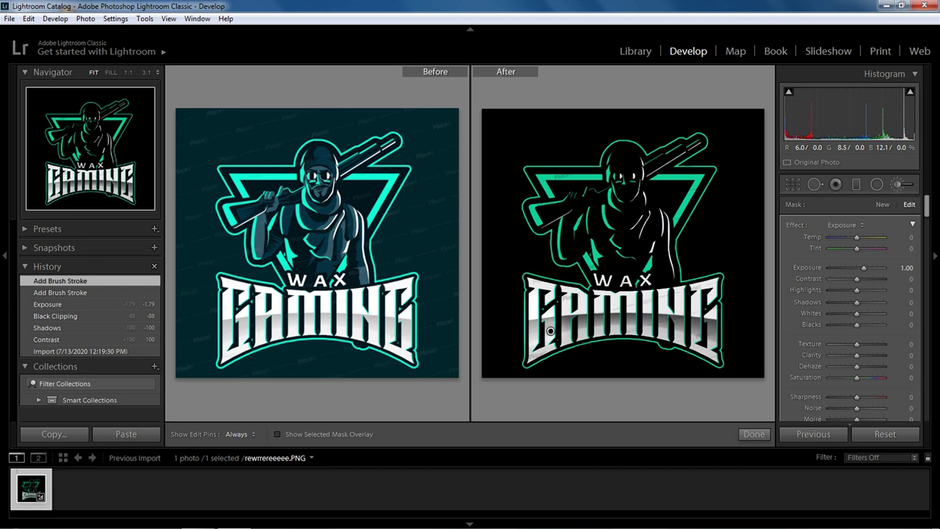
left_click_drag(568, 286, 569, 330)
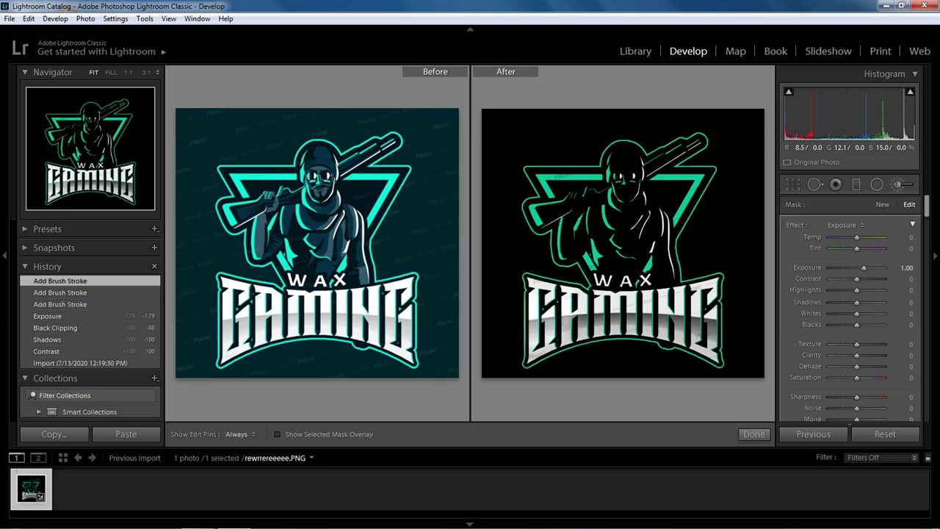
left_click_drag(601, 297, 599, 332)
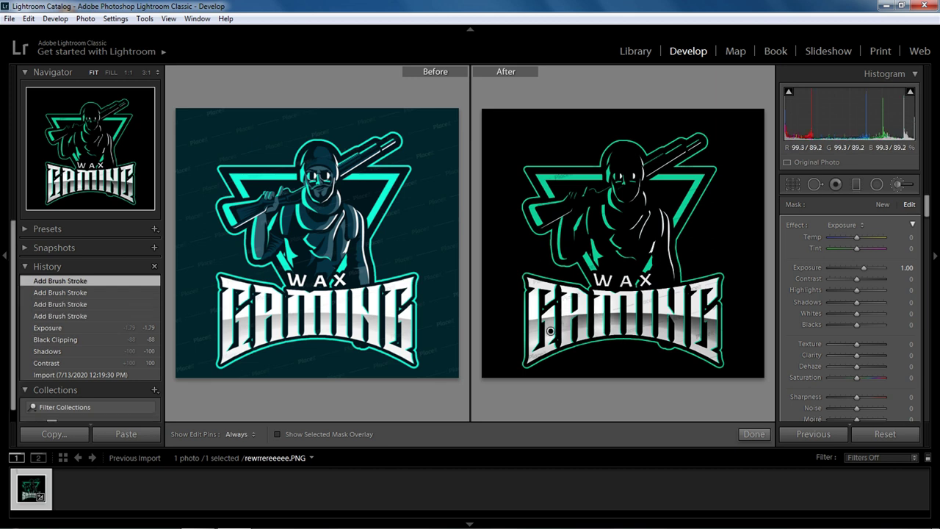
left_click_drag(654, 294, 654, 335)
mouse_move(668, 288)
left_mouse_down()
mouse_move(671, 339)
mouse_move(680, 339)
left_mouse_up()
left_click(550, 330)
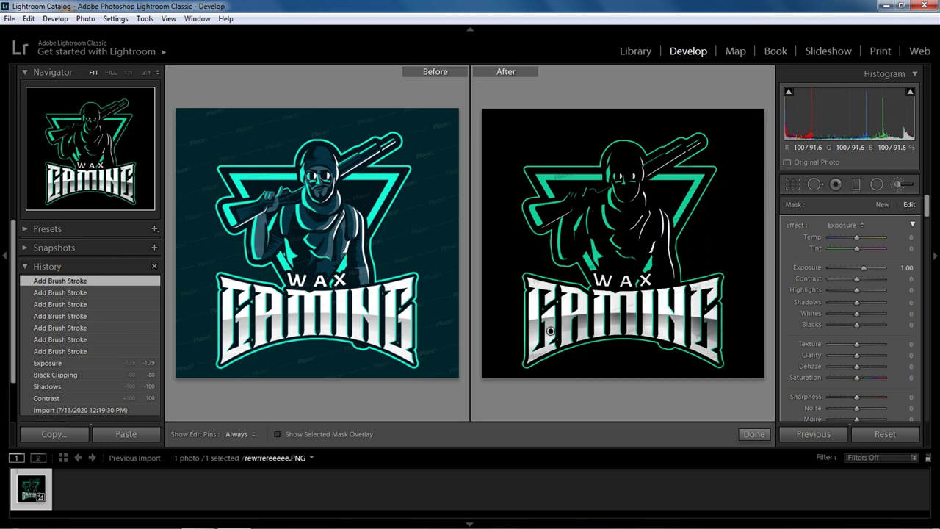
left_click_drag(696, 294, 698, 345)
Add more strokes on the lettering and raise the brushed exposure to about 2.43
key("h")
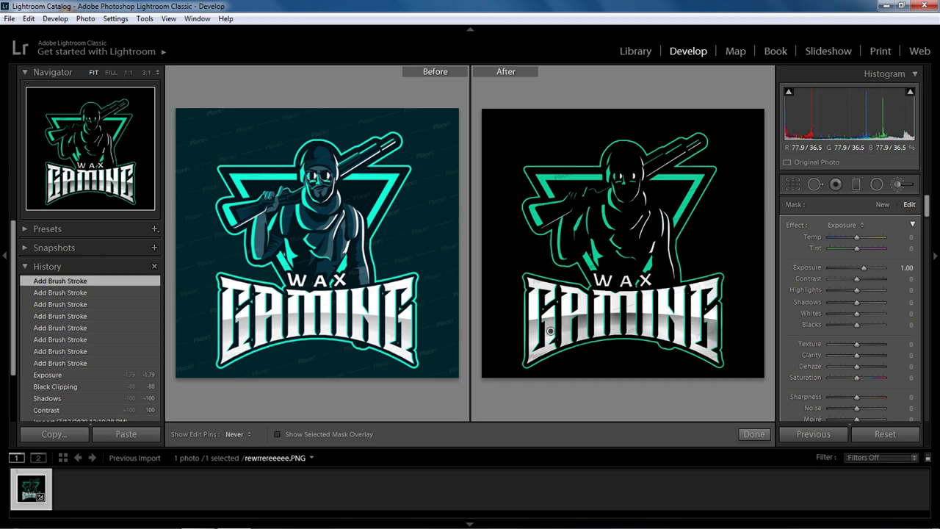
left_click(551, 331)
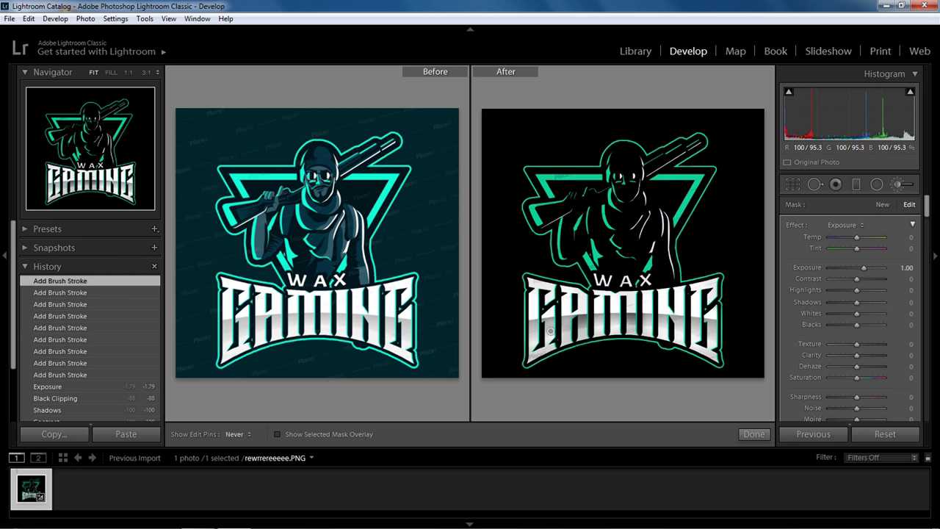
left_click(550, 331)
key("h")
left_click(550, 331)
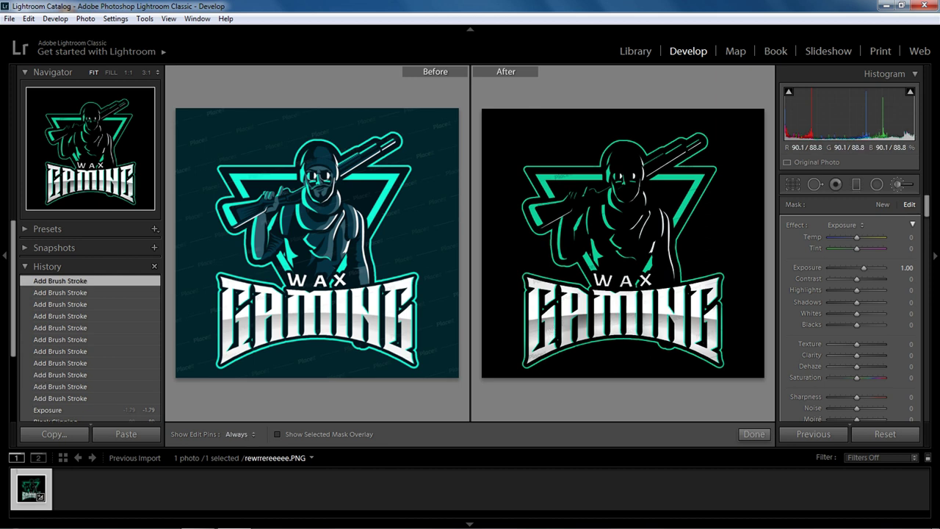
left_click(549, 330)
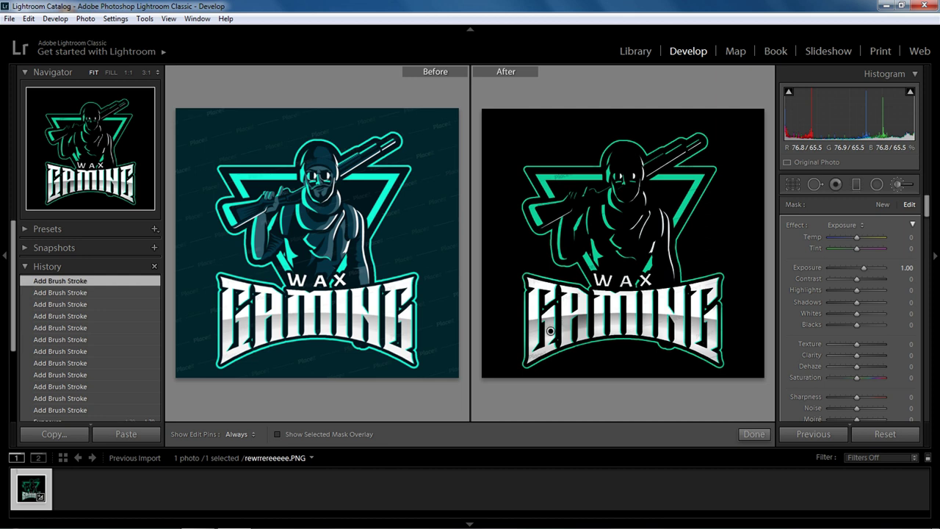
left_click_drag(906, 267, 926, 267)
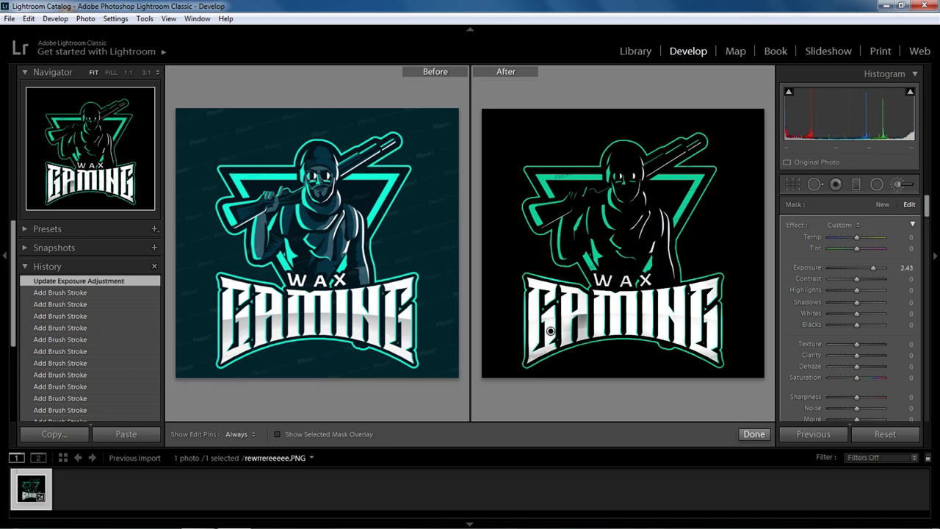
left_click(754, 434)
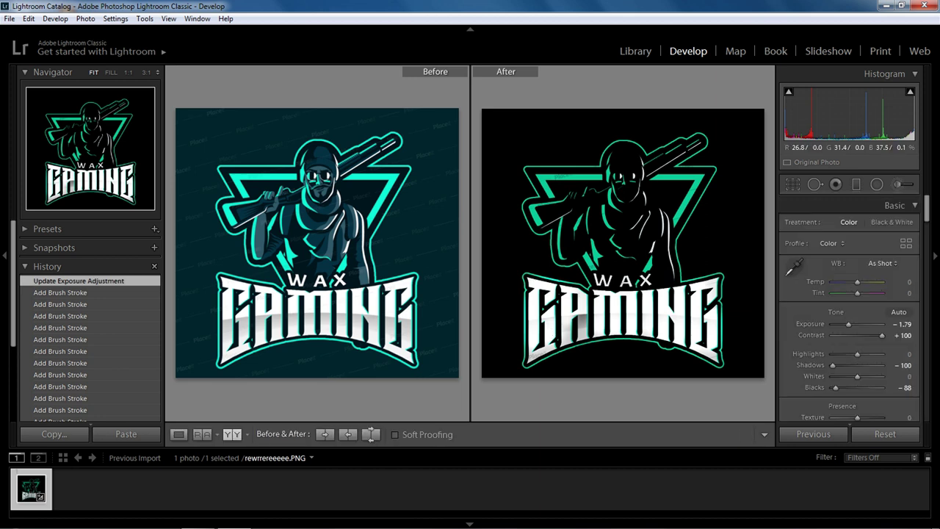
Leave the brush and crop tools, reset global exposure, then set it to +0.12
key("k")
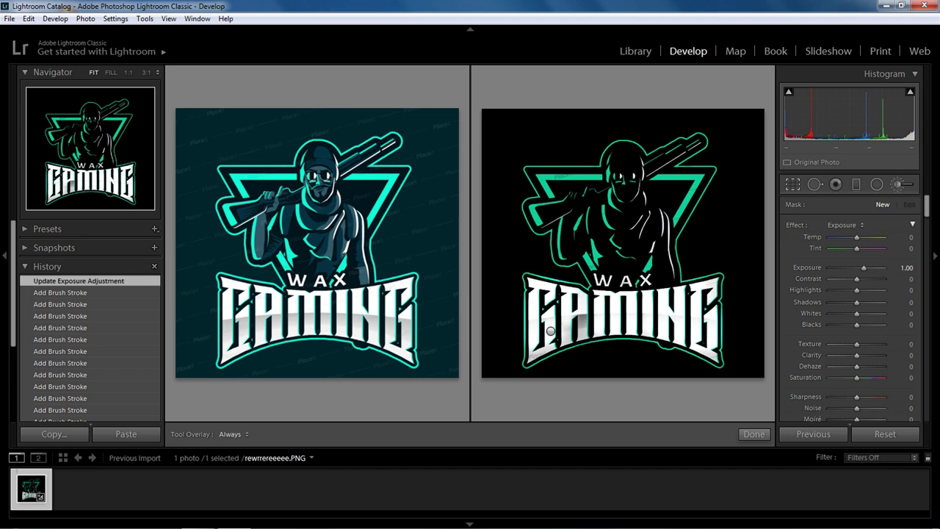
key("r")
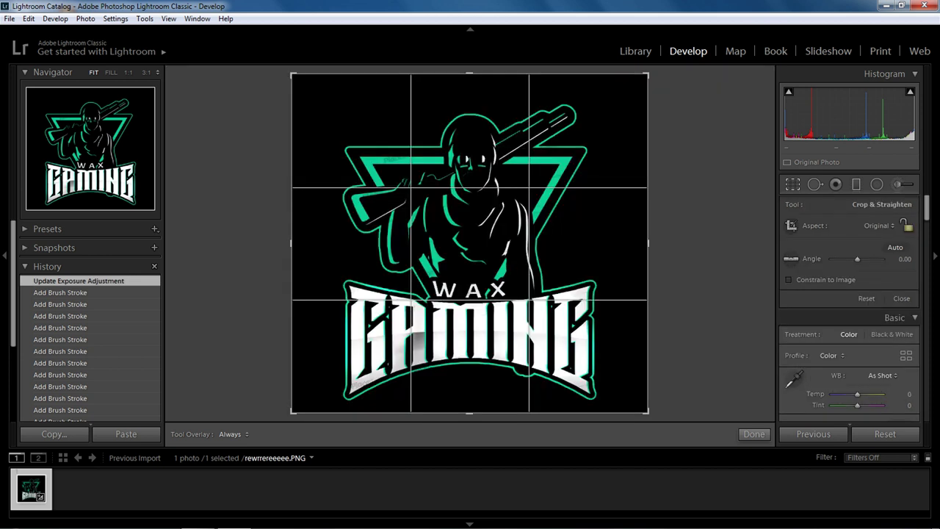
left_click(896, 184)
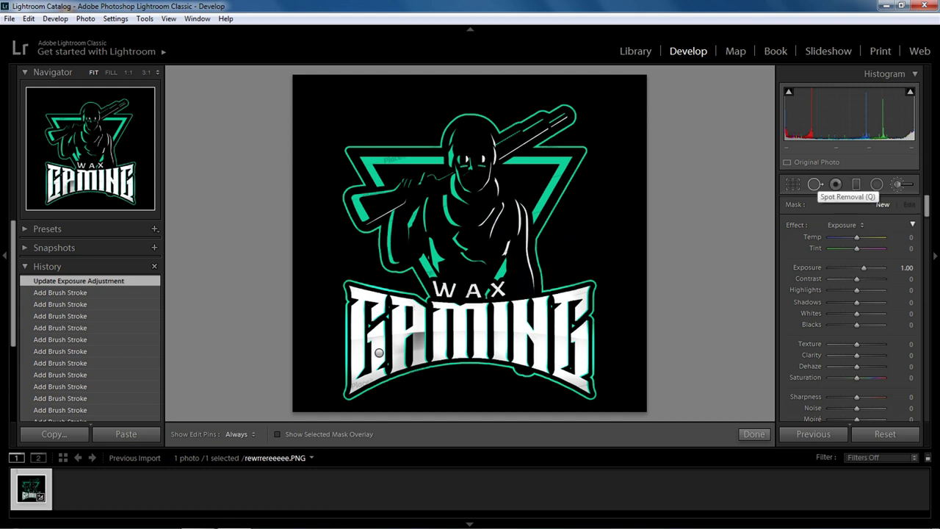
left_click(754, 433)
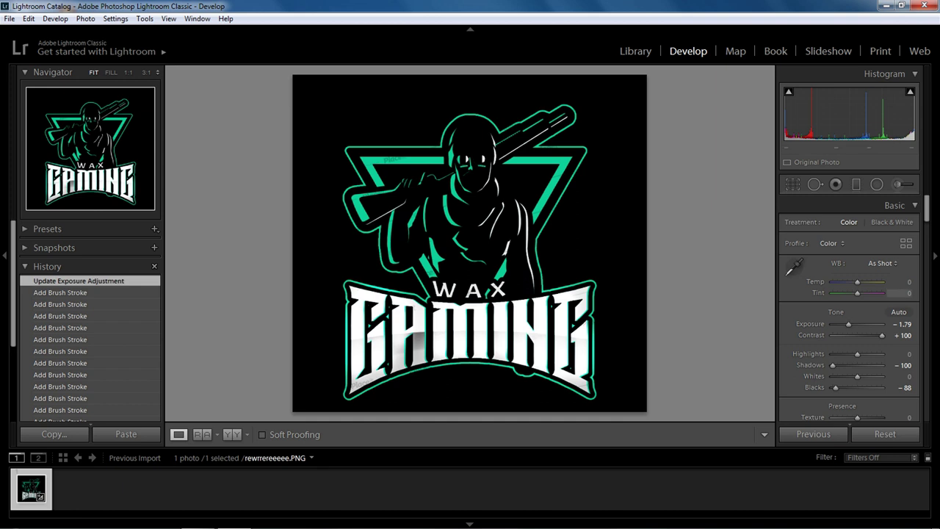
double_click(902, 324)
left_click_drag(902, 324, 906, 323)
type("+ 0.12")
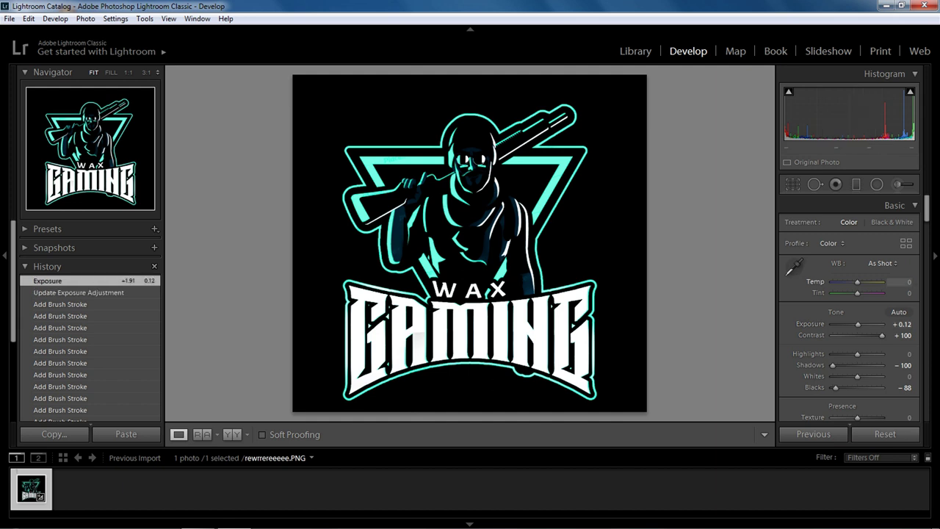
Paint a new two-stroke adjustment-brush mask on the logo and set its exposure to -1.04
left_click(897, 184)
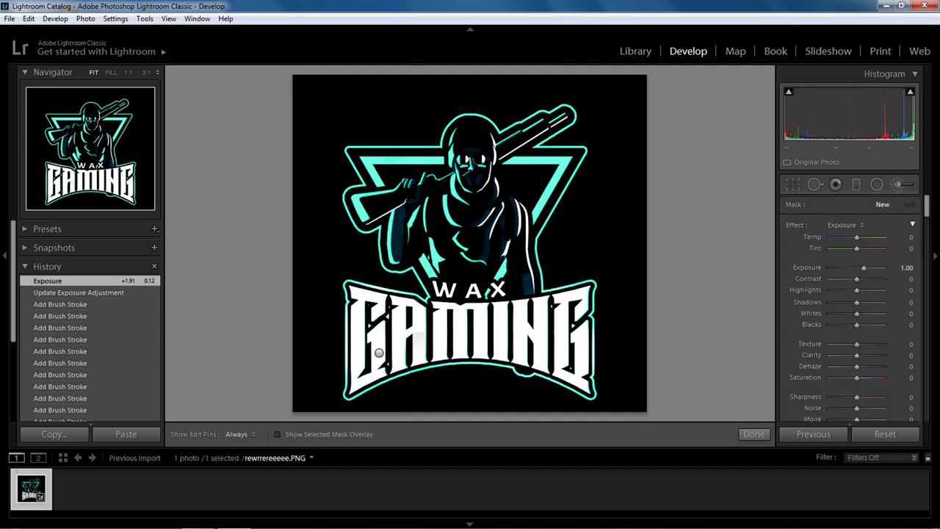
key("h")
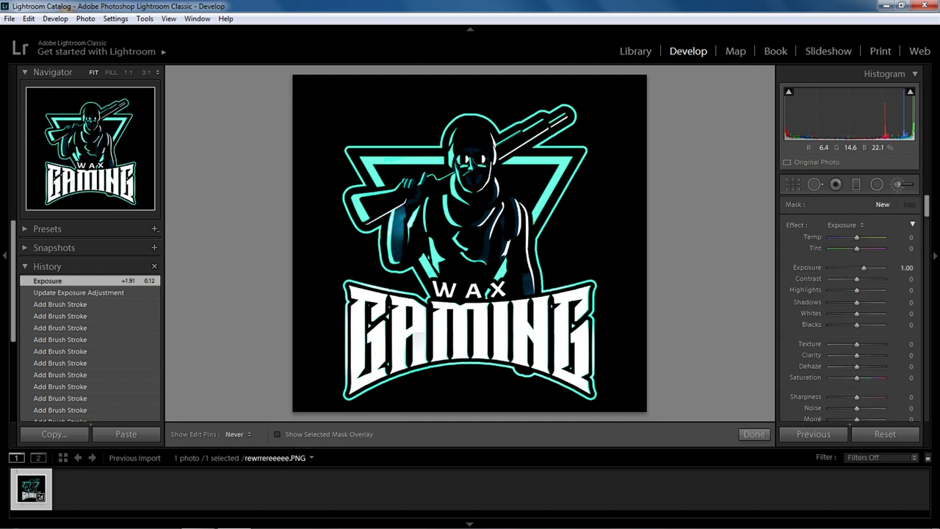
left_click_drag(395, 252, 400, 217)
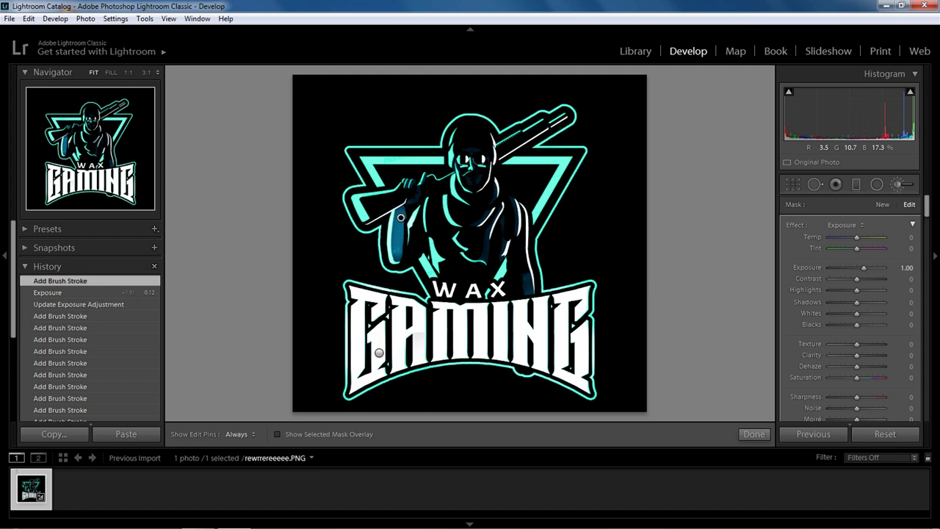
left_click_drag(378, 353, 382, 350)
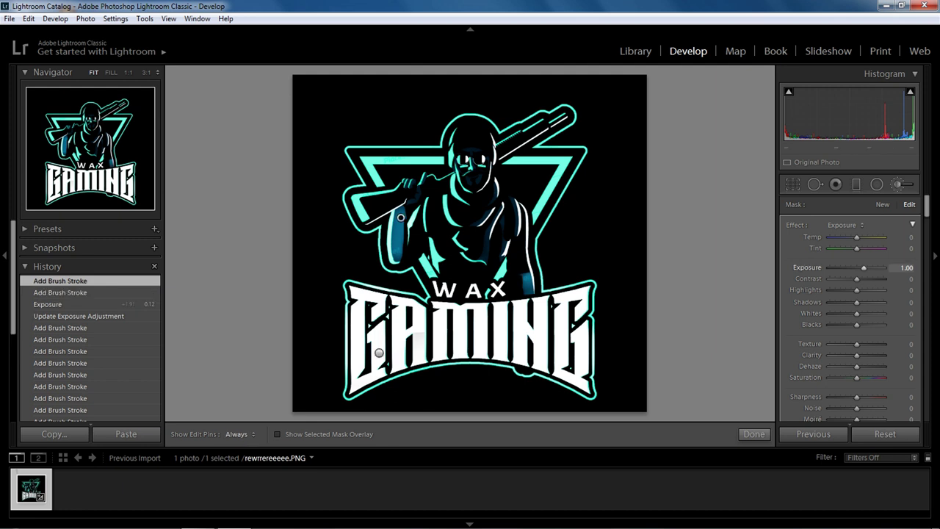
left_click_drag(863, 267, 848, 267)
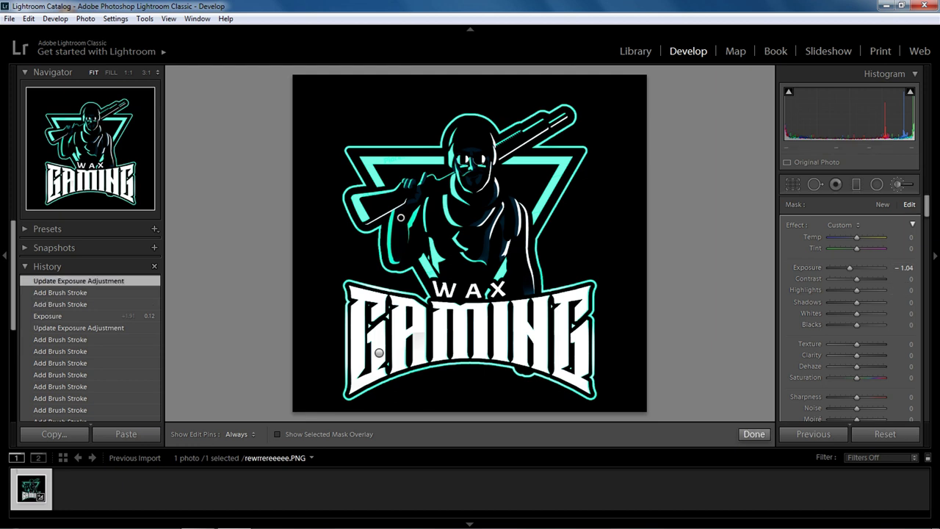
left_click(754, 434)
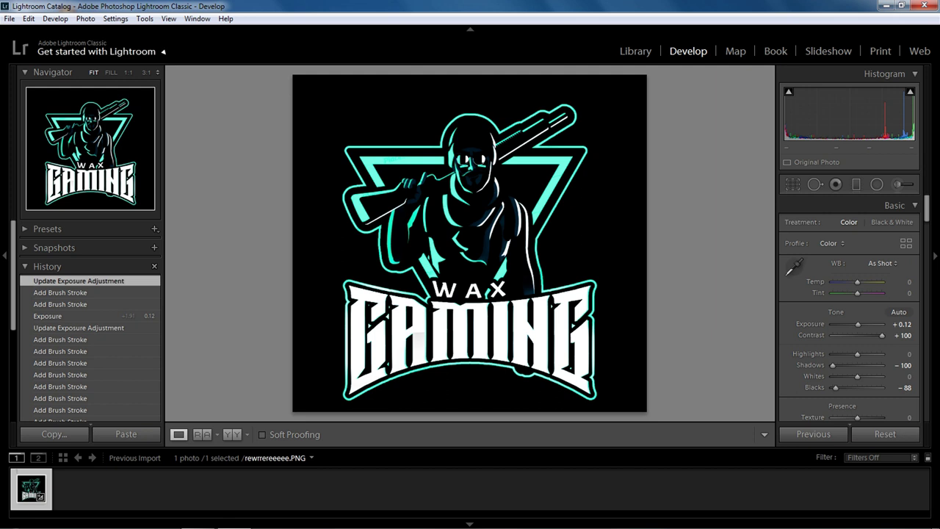
left_click(9, 18)
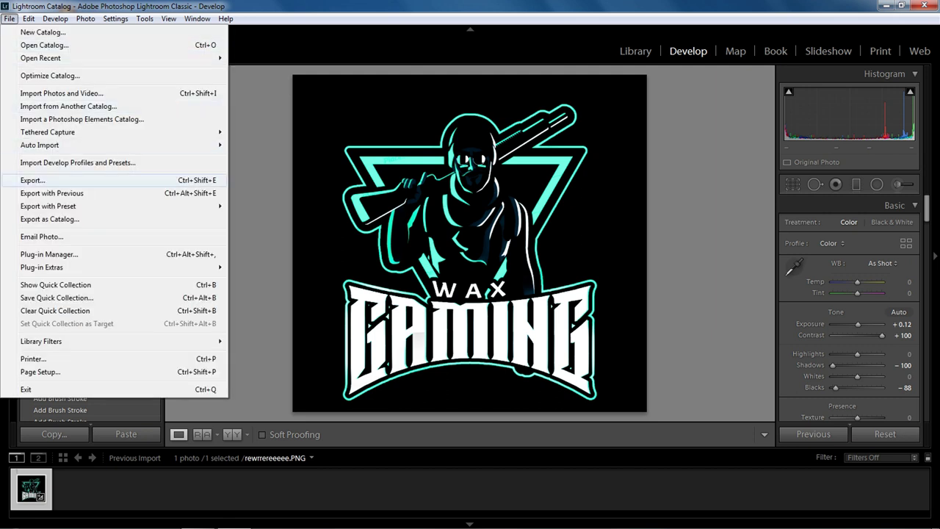
Export the logo as a JPEG to D:\LIGHT ROOM IMAGES, subfolder vv, then preview it full screen
left_click(33, 180)
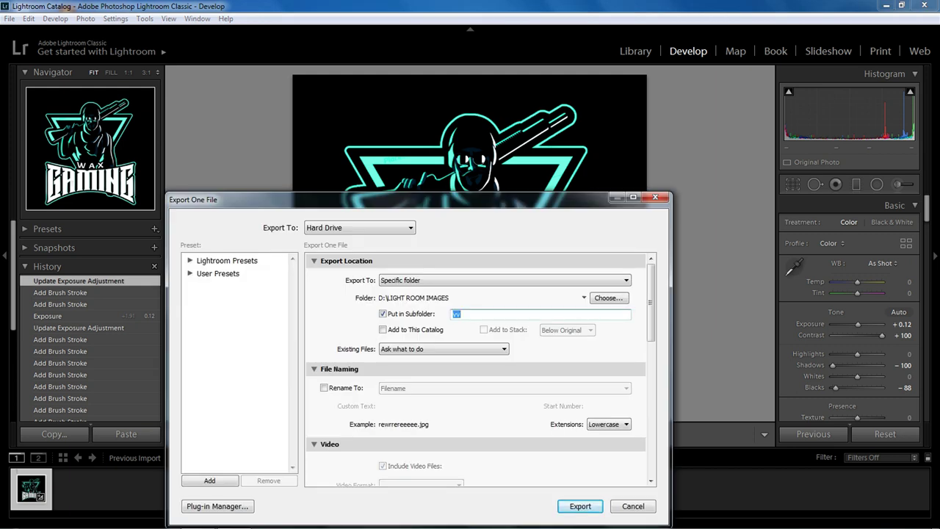
key("Return")
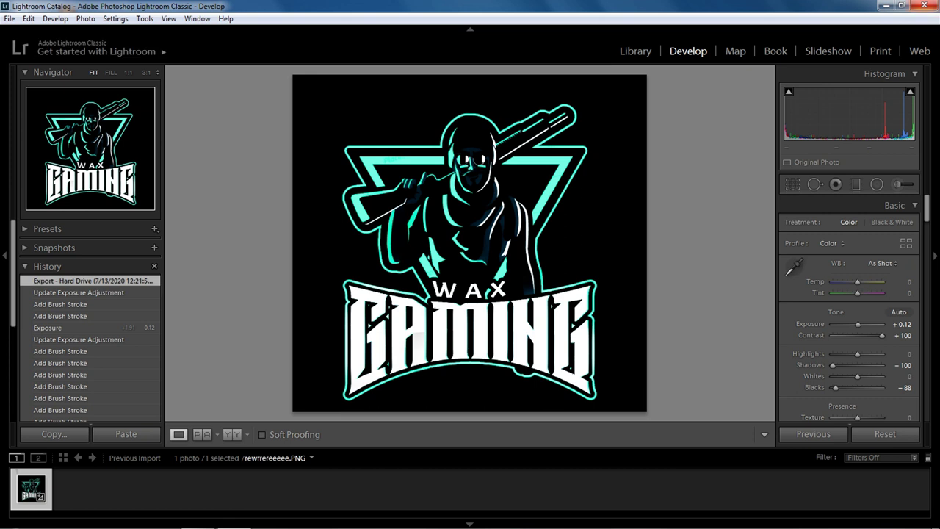
key("f")
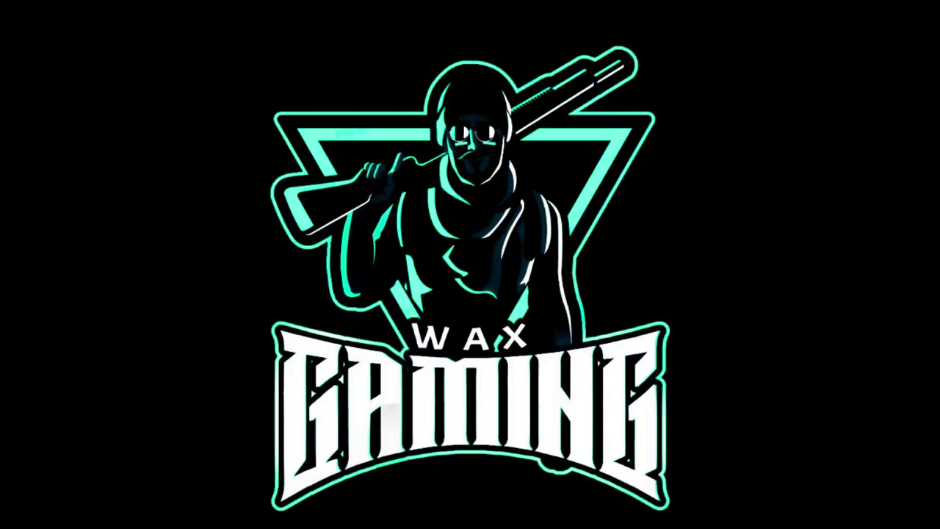